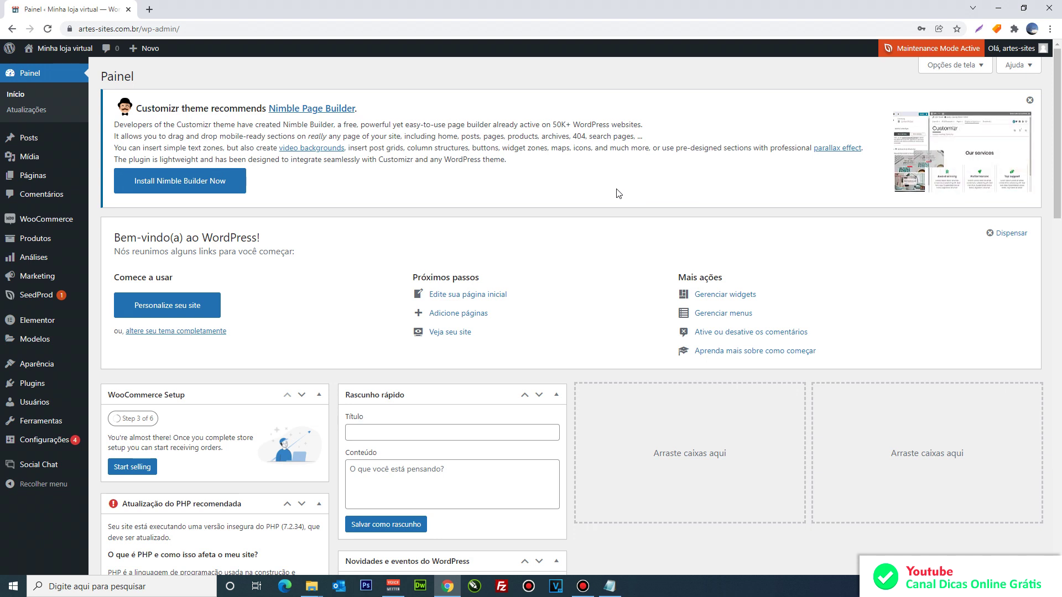
Search the plugin catalogue for "pagseguro" and install and activate the PagSeguro for WooCommerce plugin
{"action": "mouse_move", "coordinate": [27, 384]}
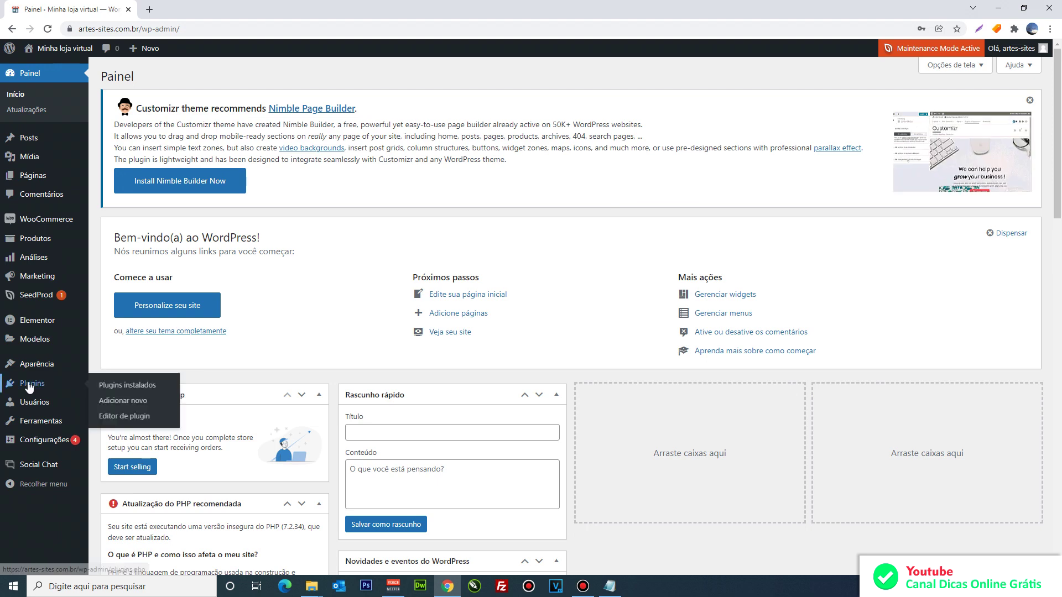
{"action": "left_click", "coordinate": [130, 404]}
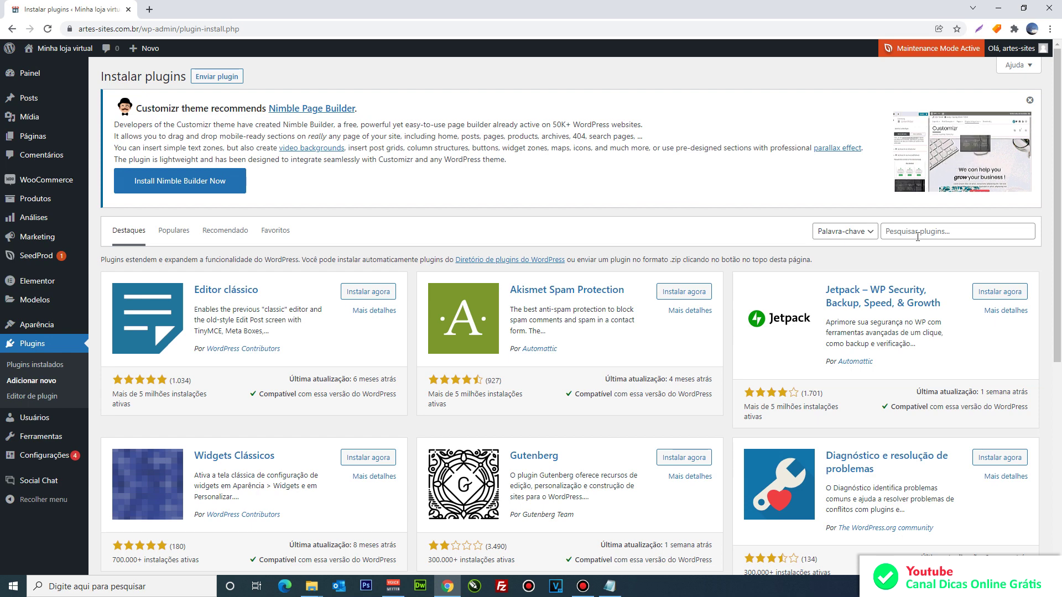
{"action": "left_click", "coordinate": [917, 237]}
{"action": "type", "text": "pagseguro"}
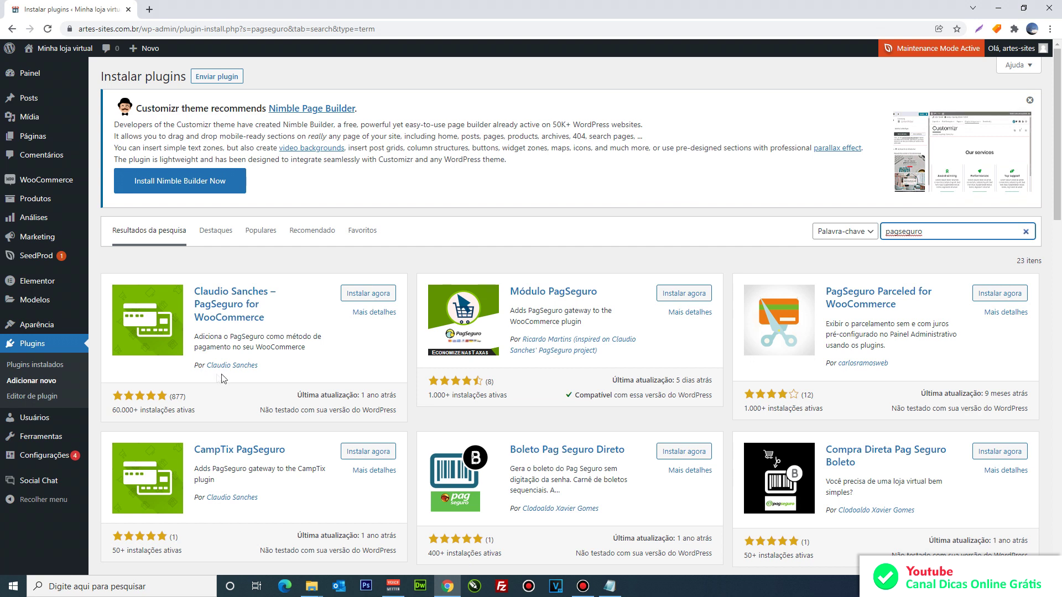
{"action": "left_click", "coordinate": [375, 294]}
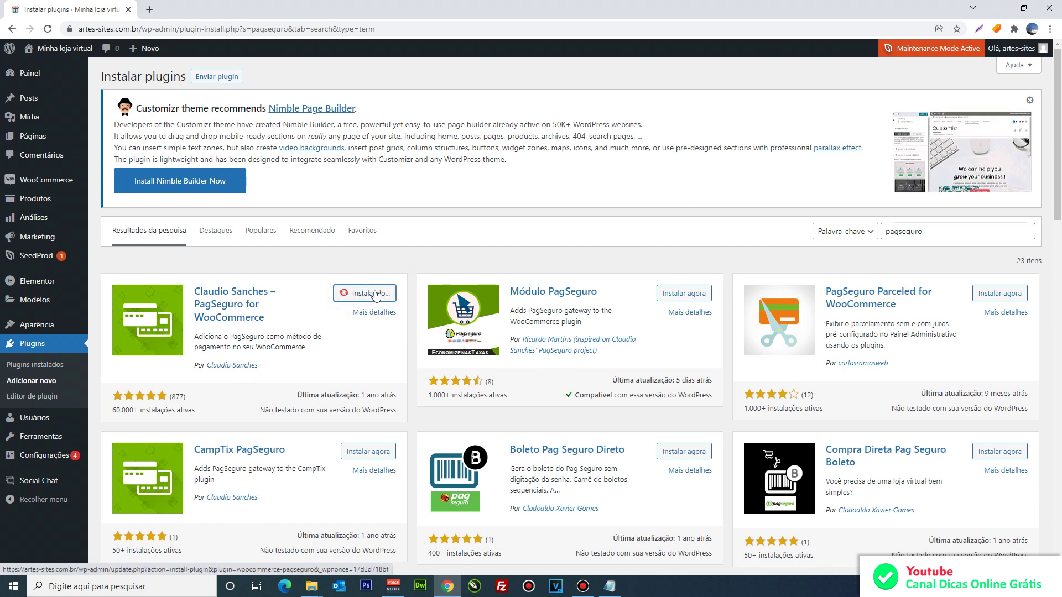
{"action": "left_click", "coordinate": [381, 295]}
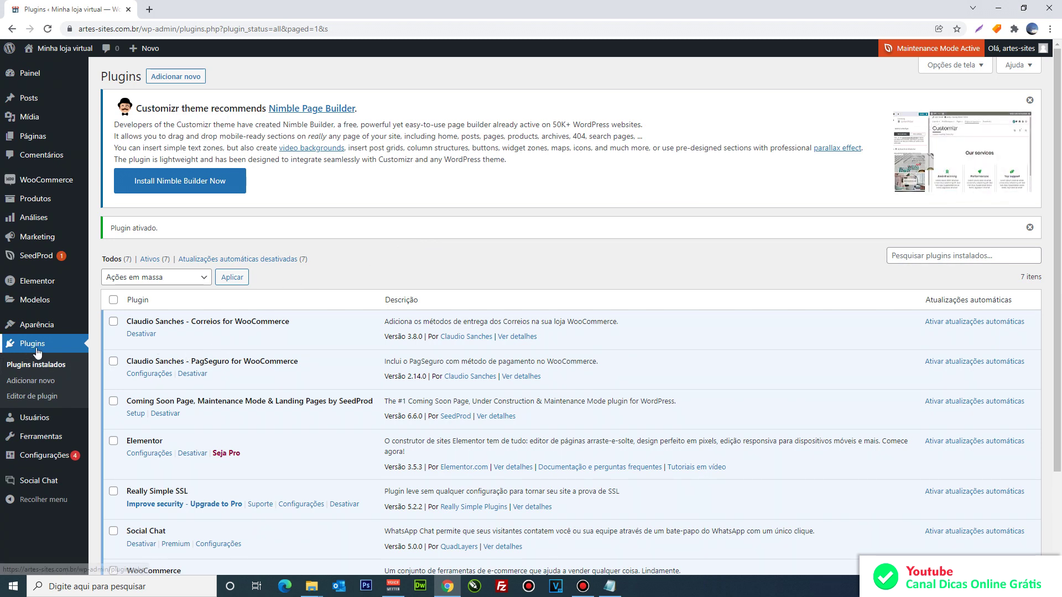
Search the plugin catalogue for "correios" and install and activate Brazilian Market on WooCommerce from the results
{"action": "left_click", "coordinate": [35, 381]}
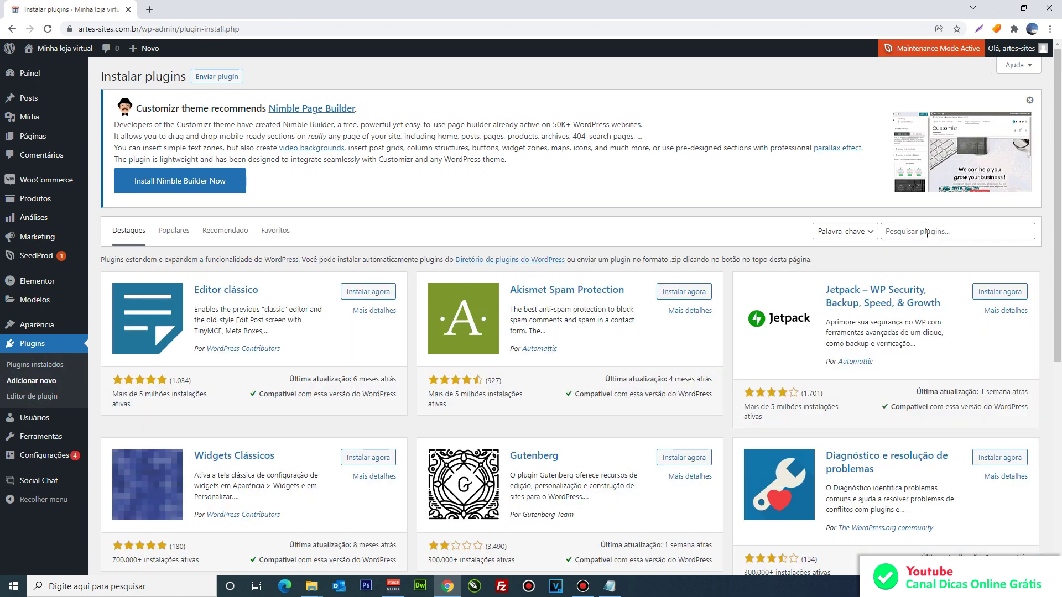
{"action": "left_click", "coordinate": [927, 232]}
{"action": "type", "text": "core"}
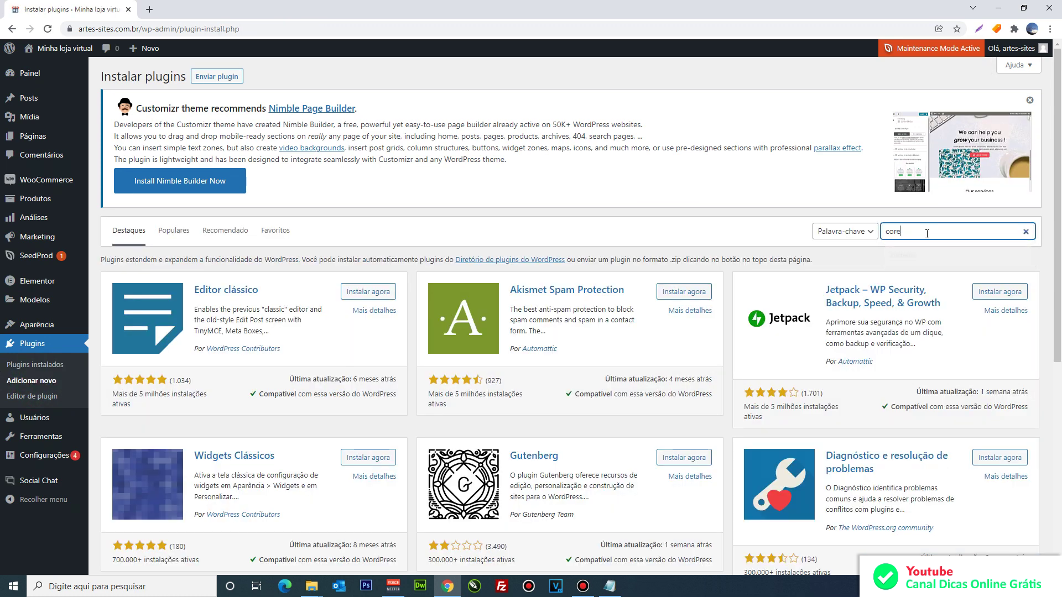
{"action": "key", "text": "BackSpace"}
{"action": "type", "text": "reios"}
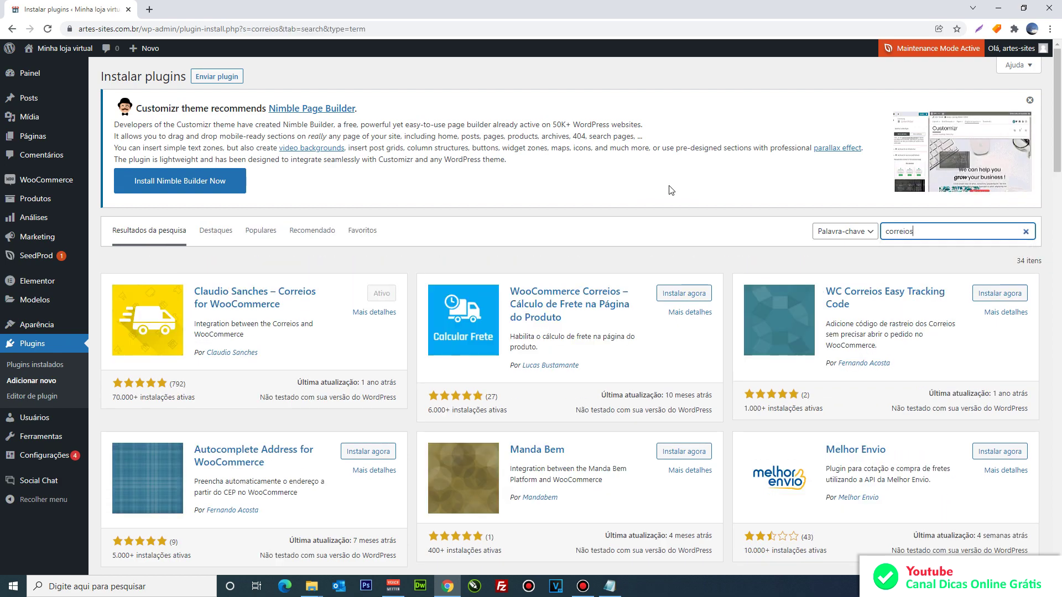
{"action": "scroll", "coordinate": [671, 190], "scroll_direction": "down", "scroll_amount": 2}
{"action": "scroll", "coordinate": [669, 189], "scroll_direction": "down", "scroll_amount": 12}
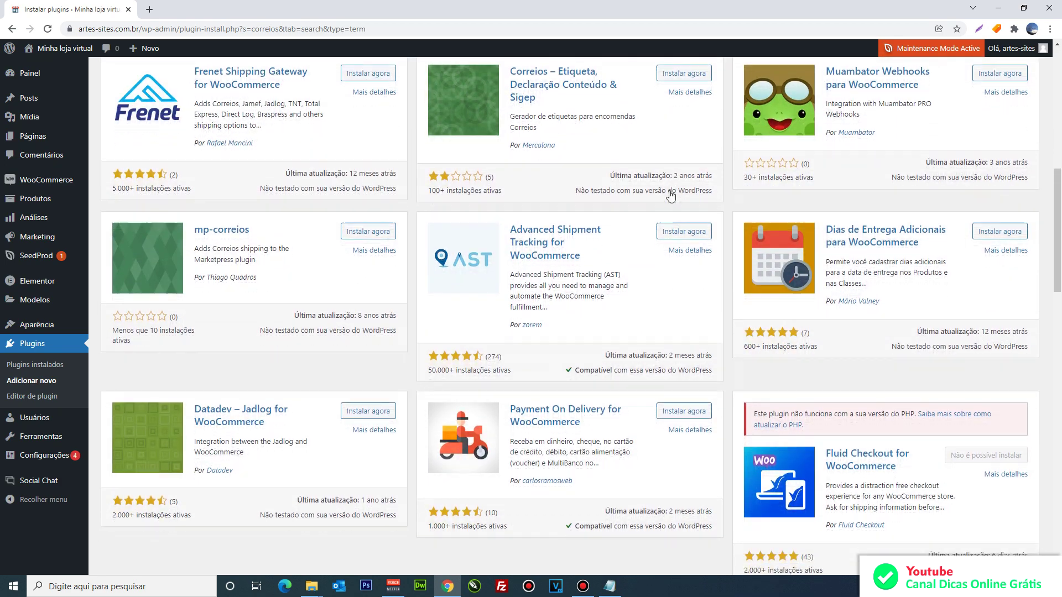
{"action": "scroll", "coordinate": [670, 195], "scroll_direction": "down", "scroll_amount": 13}
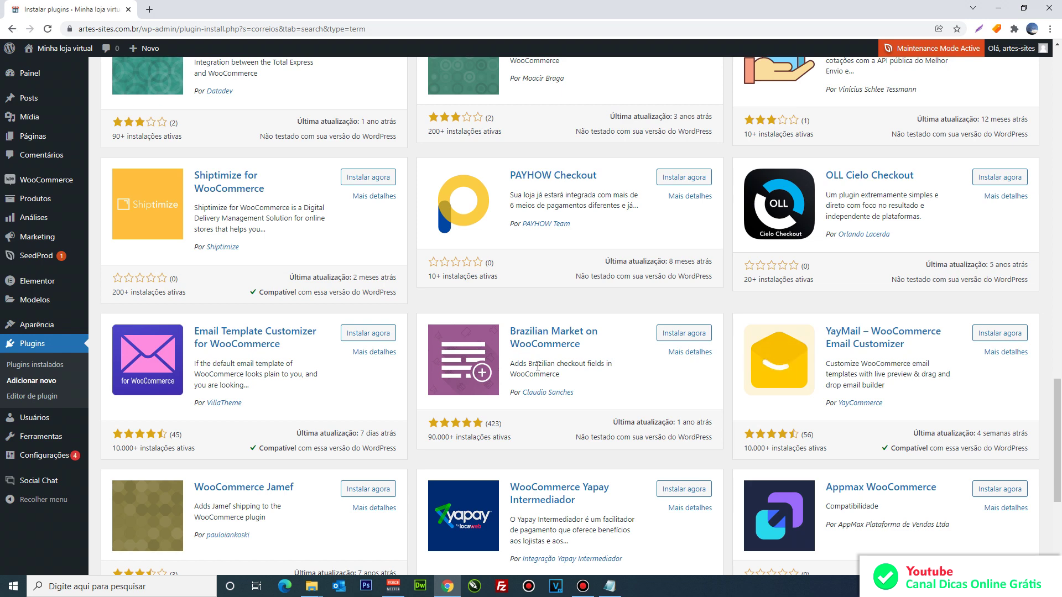
{"action": "left_click", "coordinate": [686, 335]}
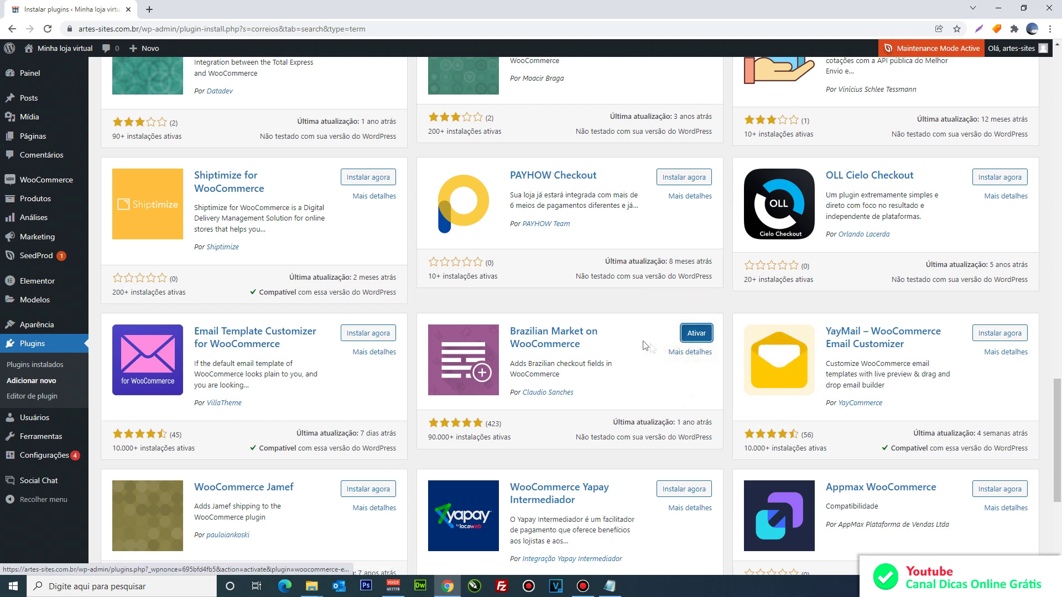
{"action": "left_click", "coordinate": [695, 334]}
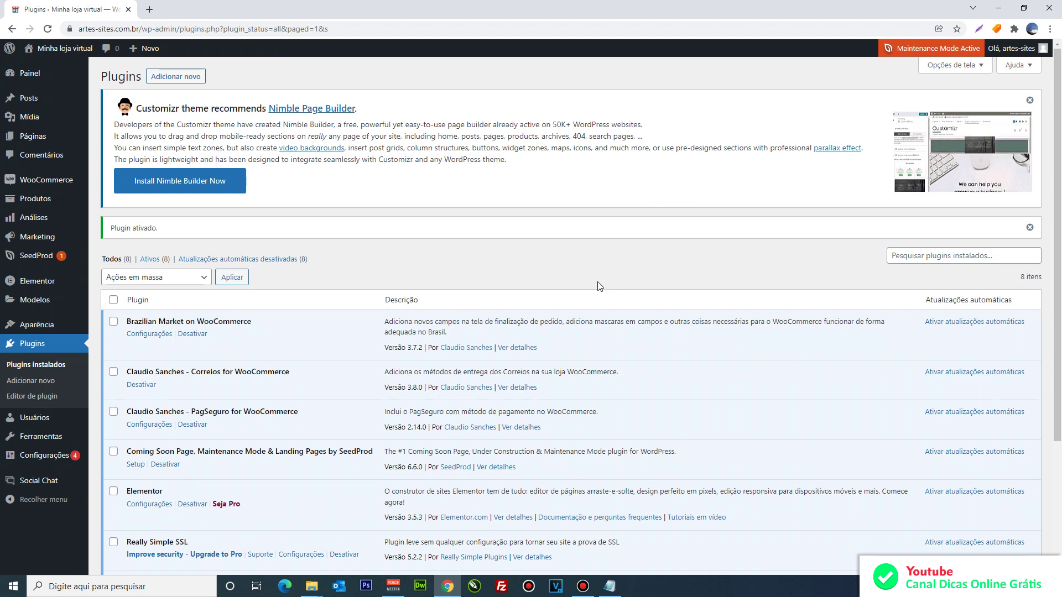
Open the settings of the PagSeguro payment method in the WooCommerce configuration
{"action": "mouse_move", "coordinate": [41, 185]}
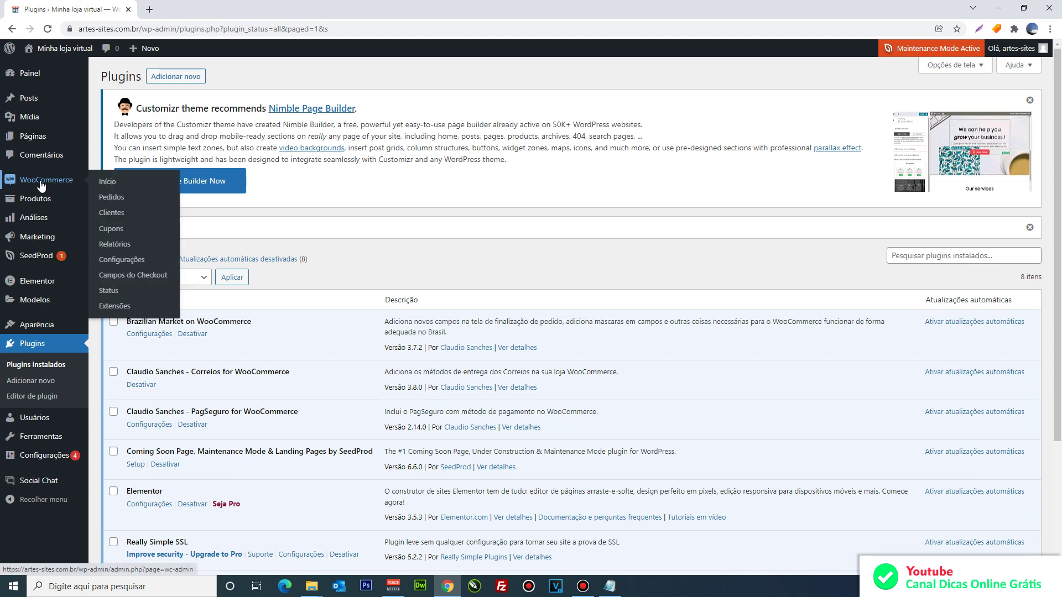
{"action": "left_click", "coordinate": [133, 261]}
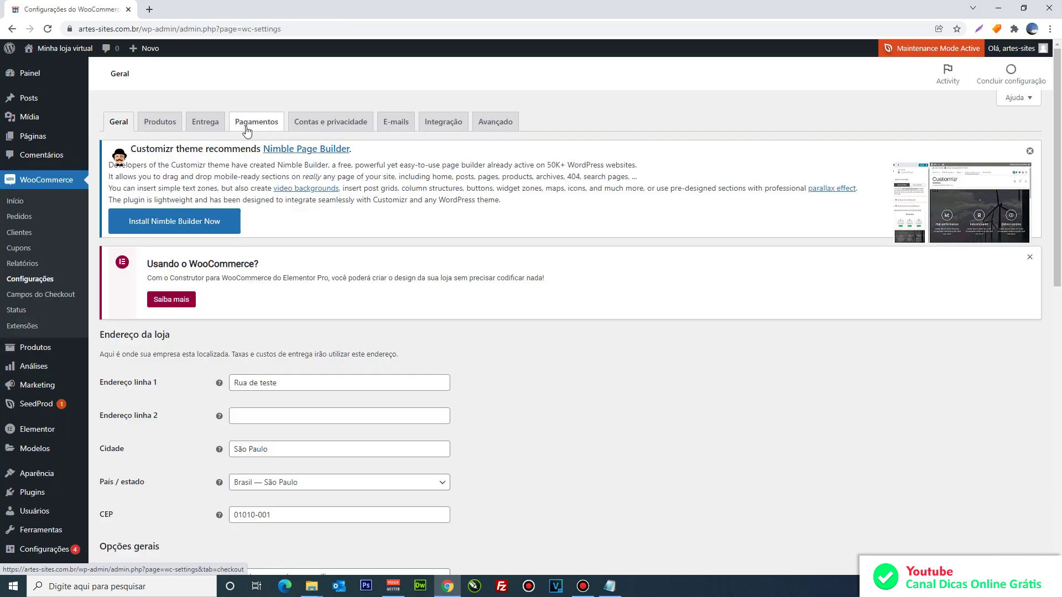
{"action": "left_click", "coordinate": [257, 123]}
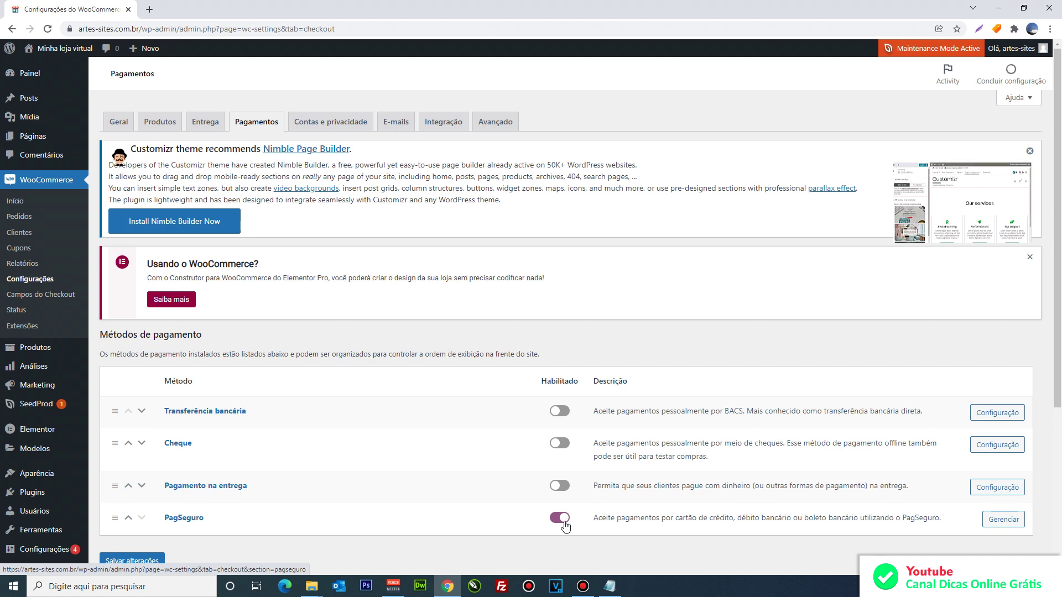
{"action": "left_click", "coordinate": [1004, 524]}
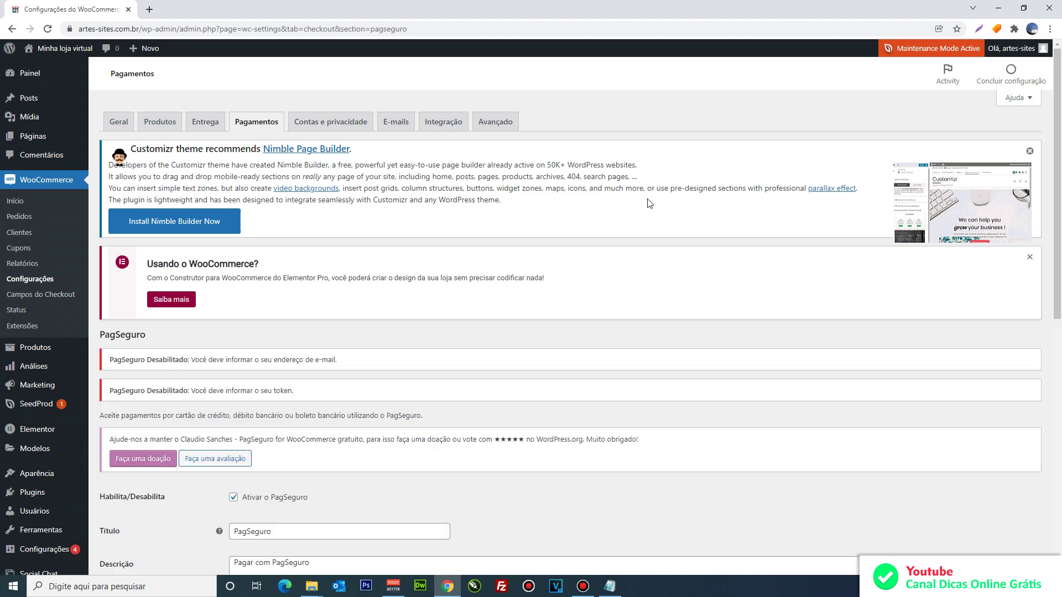
Set the PagSeguro integration method to Checkout Transparente
{"action": "scroll", "coordinate": [650, 203], "scroll_direction": "down", "scroll_amount": 1}
{"action": "scroll", "coordinate": [650, 204], "scroll_direction": "down", "scroll_amount": 4}
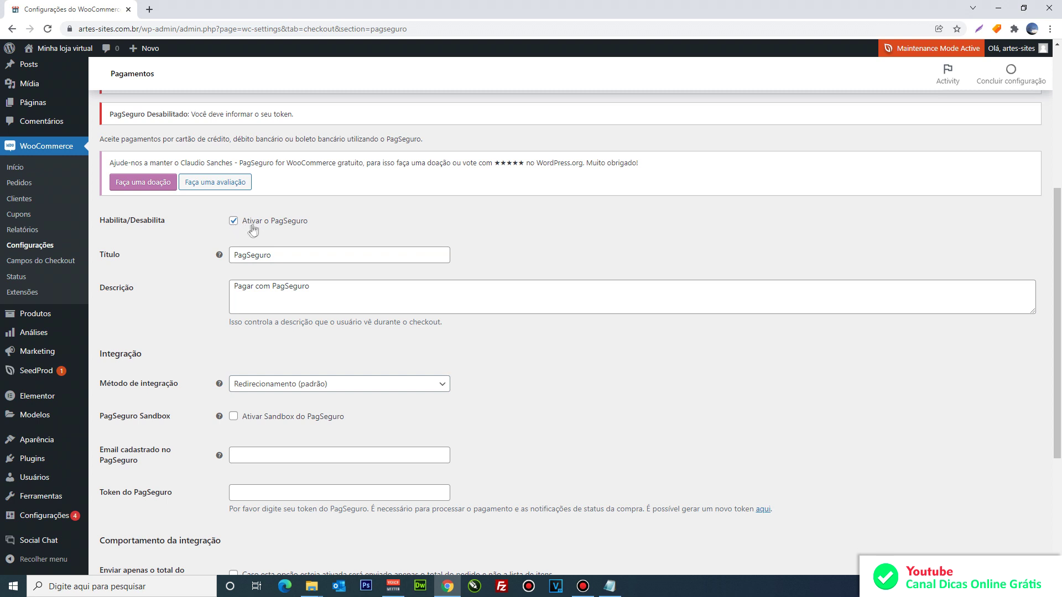
{"action": "left_click", "coordinate": [277, 298]}
{"action": "scroll", "coordinate": [426, 221], "scroll_direction": "down", "scroll_amount": 2}
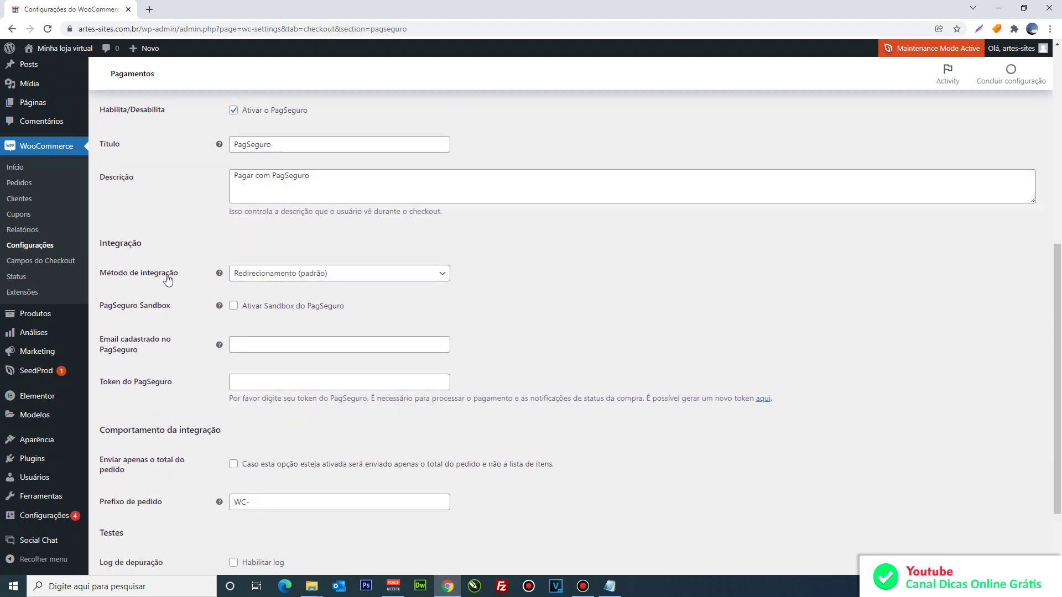
{"action": "left_click", "coordinate": [297, 273]}
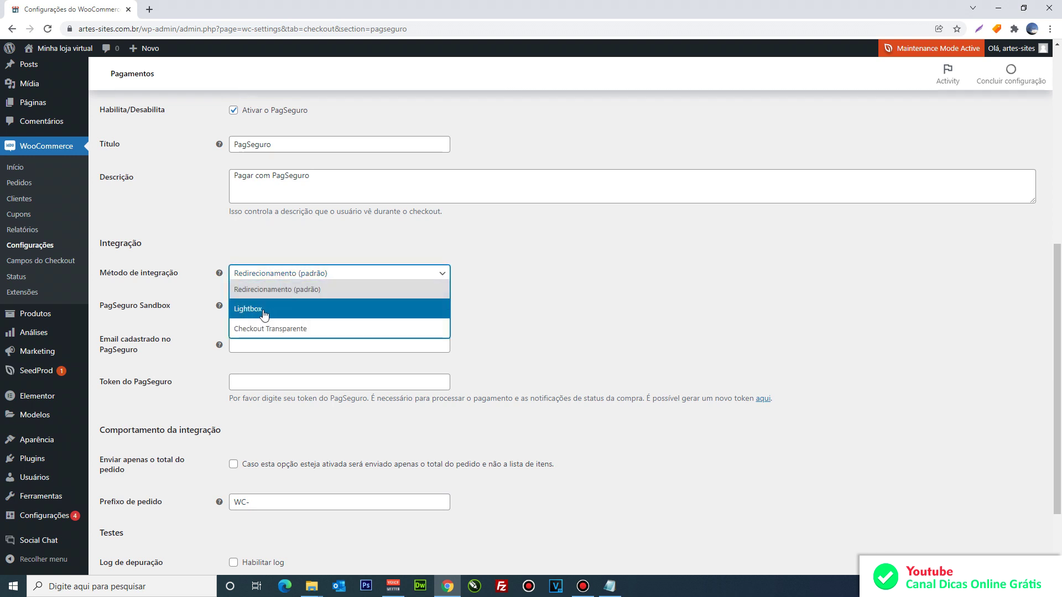
{"action": "left_click", "coordinate": [286, 331]}
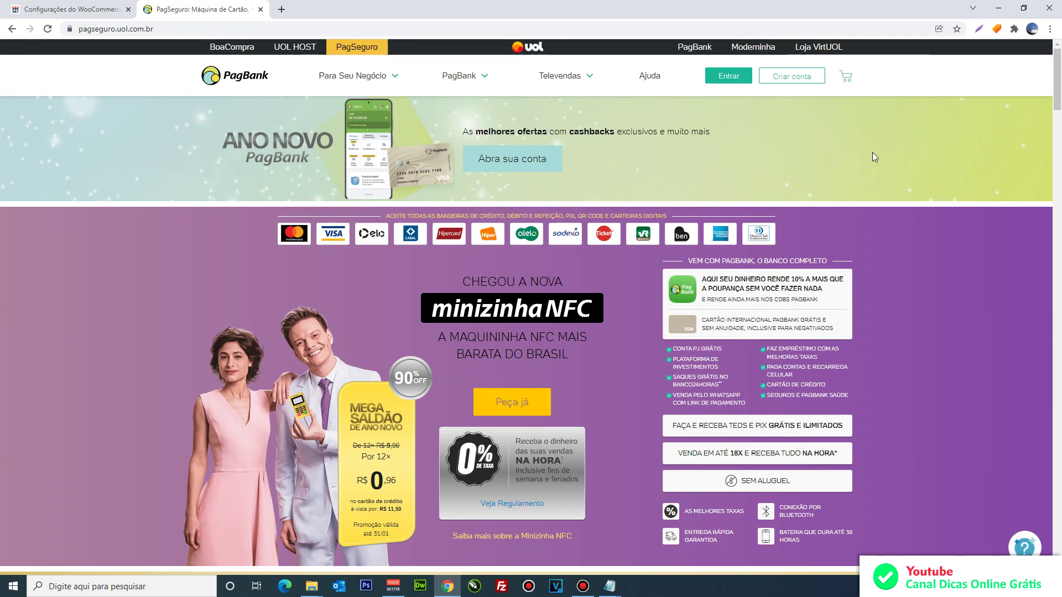
Sign in to the PagSeguro account and generate a new security token in the online sales integration settings
{"action": "left_click", "coordinate": [728, 77]}
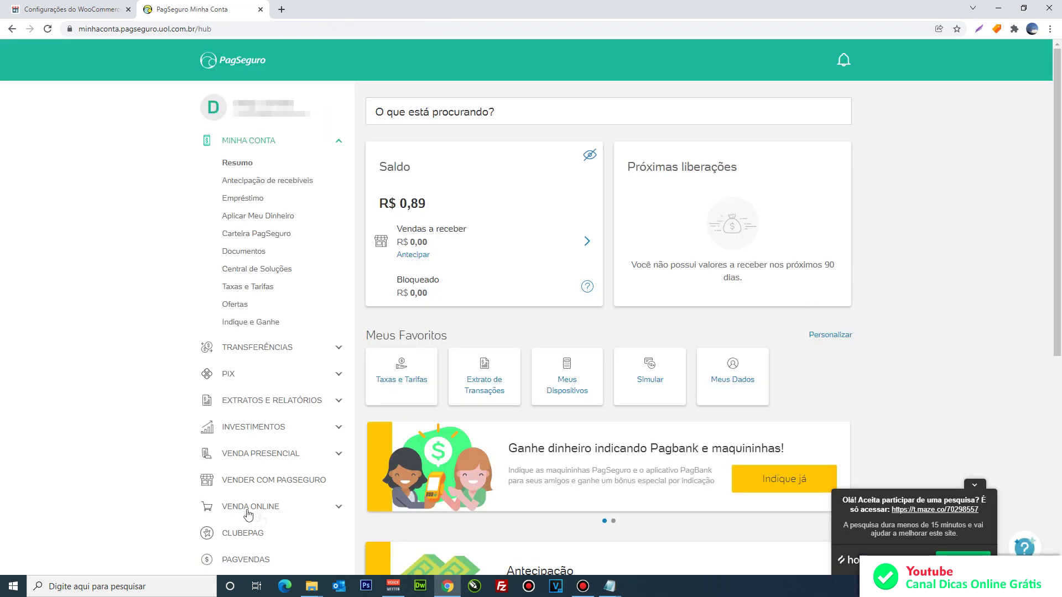
{"action": "left_click", "coordinate": [260, 512]}
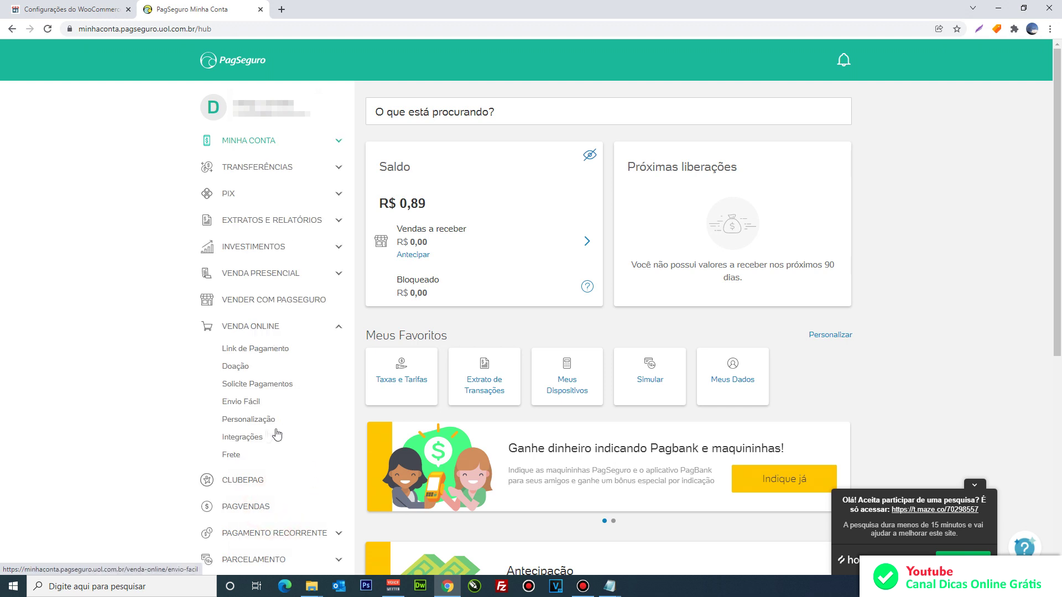
{"action": "left_click", "coordinate": [243, 440]}
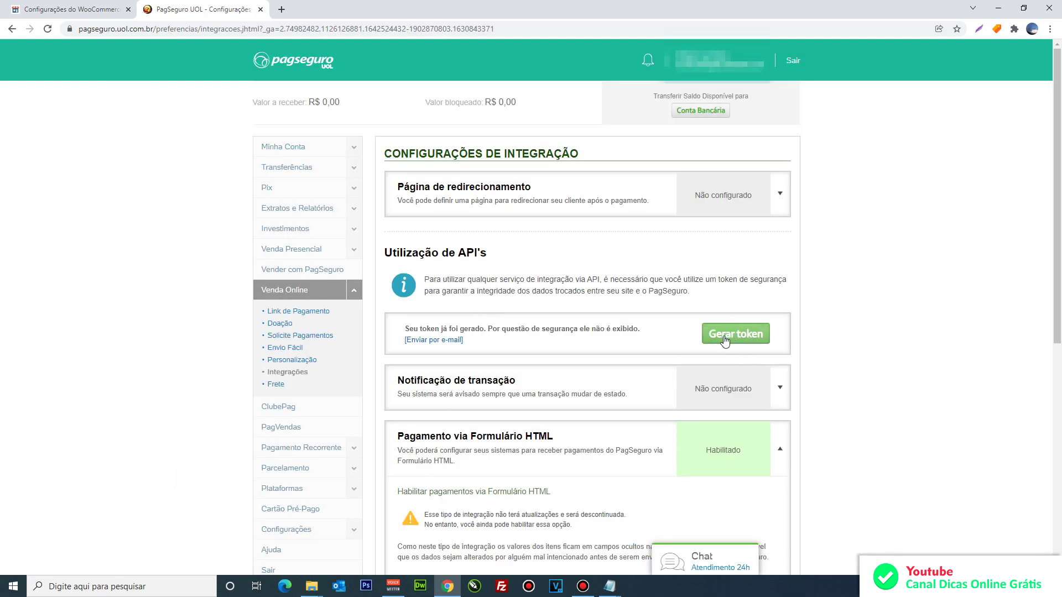
{"action": "left_click", "coordinate": [725, 338]}
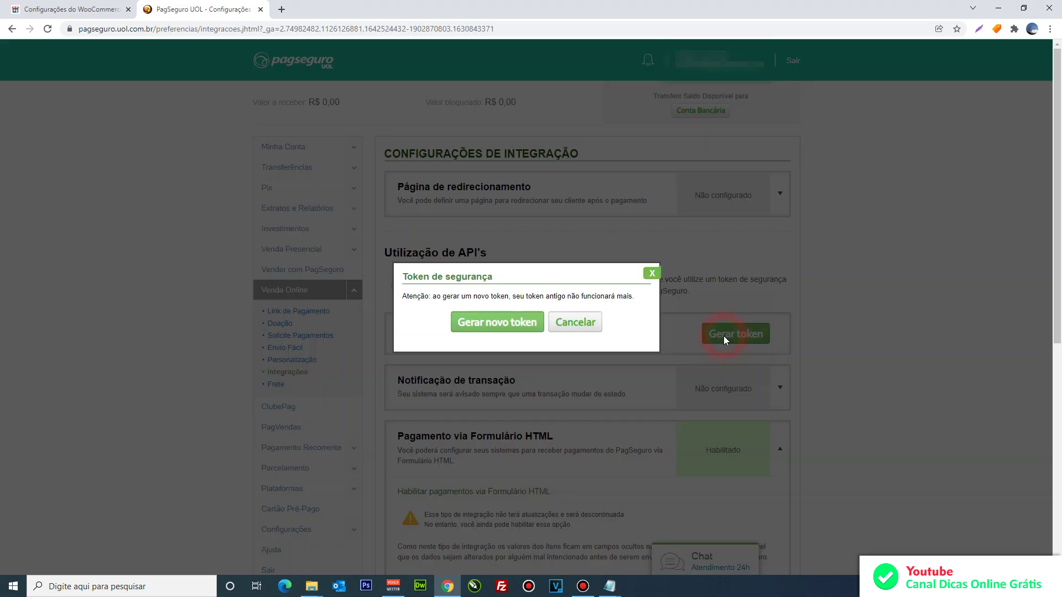
{"action": "left_click", "coordinate": [497, 323]}
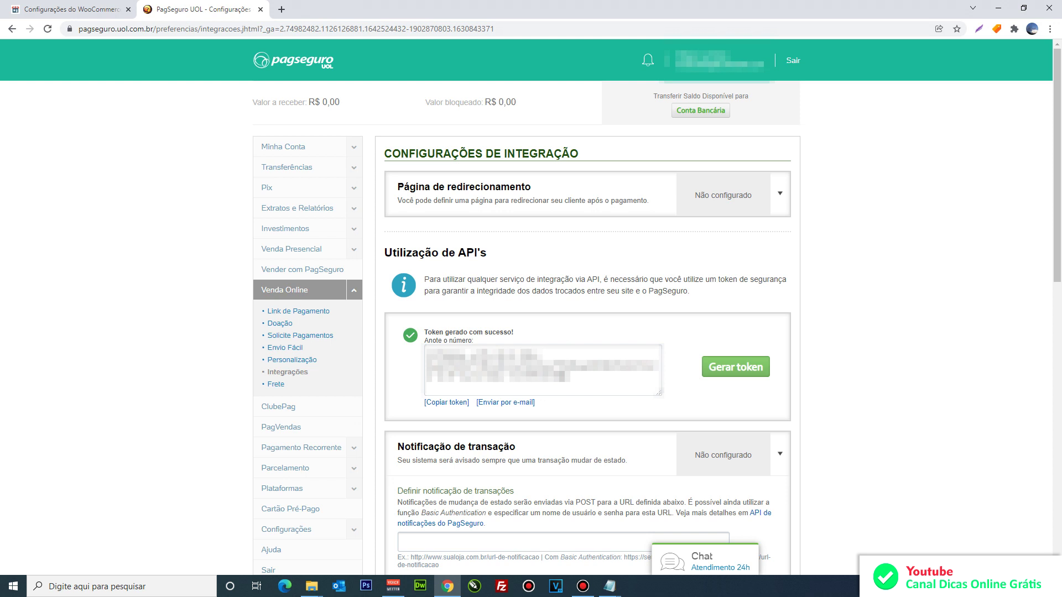
Copy the generated token, fill in the registered e-mail and token in WooCommerce's PagSeguro settings, and save the changes
{"action": "key", "text": "ctrl+a"}
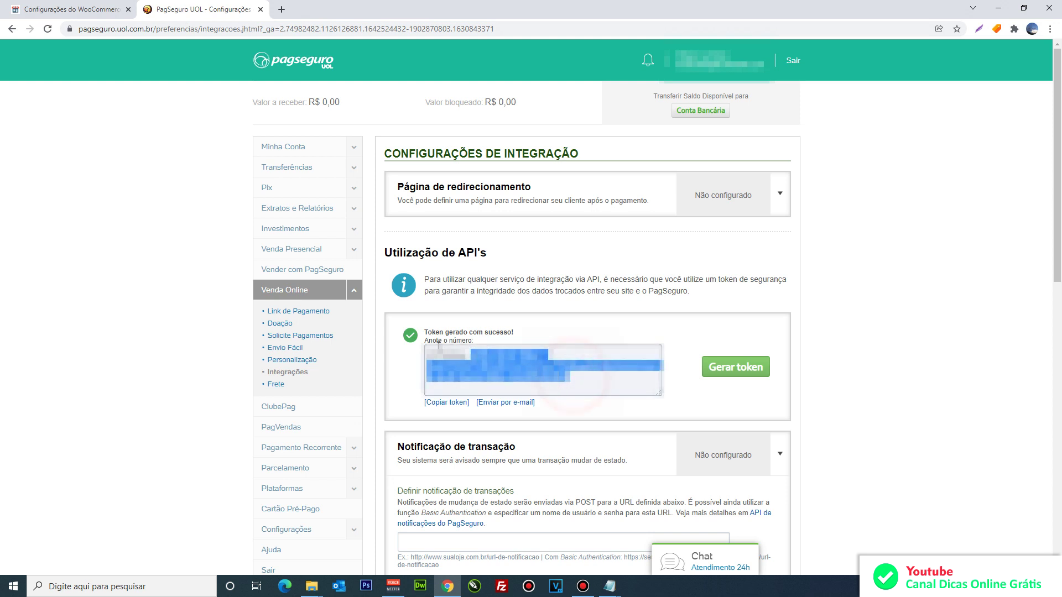
{"action": "right_click", "coordinate": [477, 359]}
{"action": "left_click", "coordinate": [501, 381]}
{"action": "left_click", "coordinate": [54, 5]}
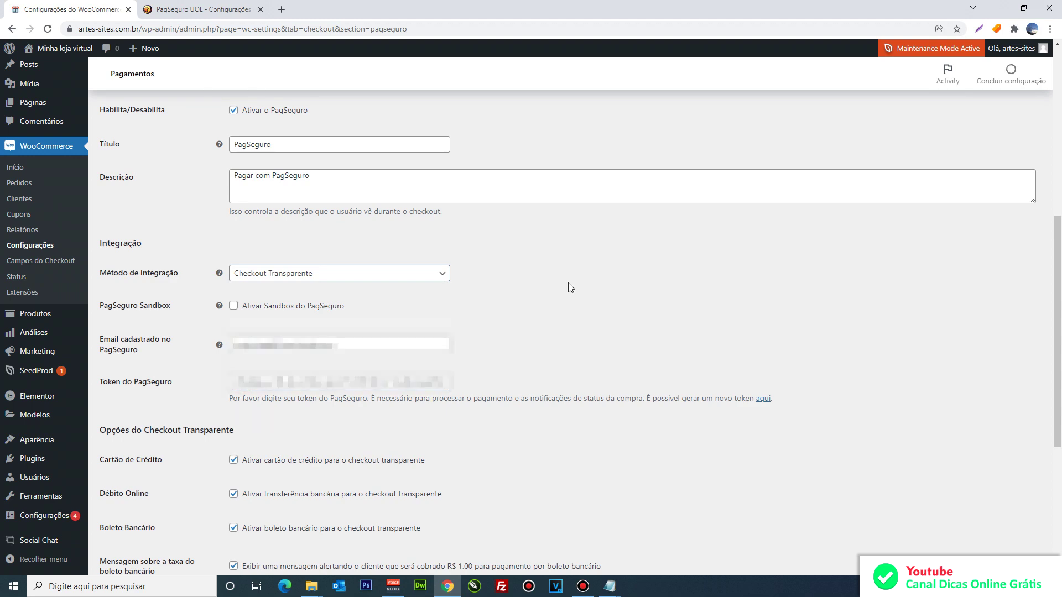
{"action": "scroll", "coordinate": [509, 257], "scroll_direction": "down", "scroll_amount": 4}
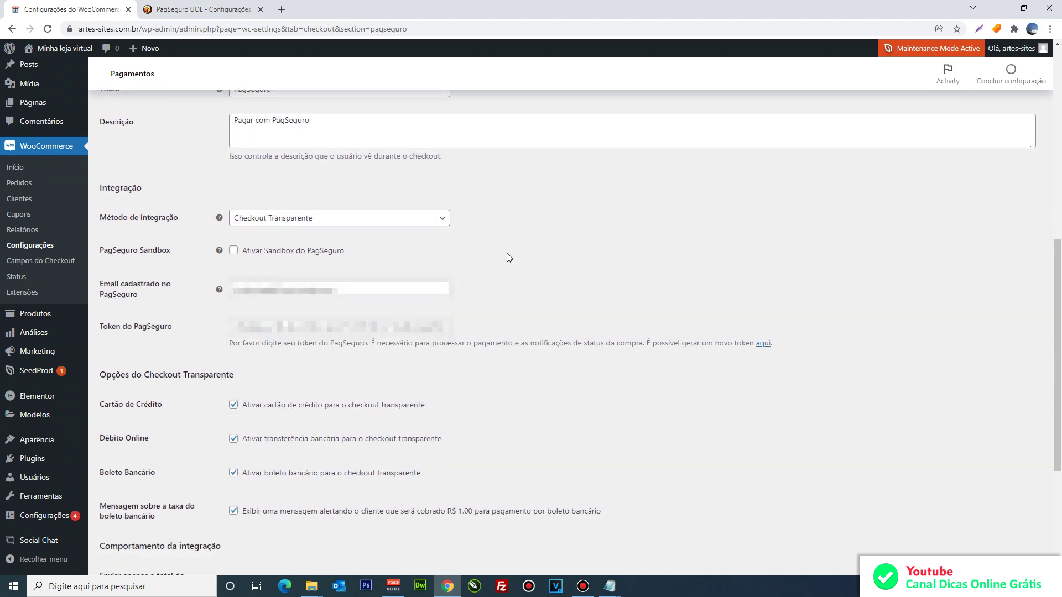
{"action": "scroll", "coordinate": [507, 256], "scroll_direction": "down", "scroll_amount": 1}
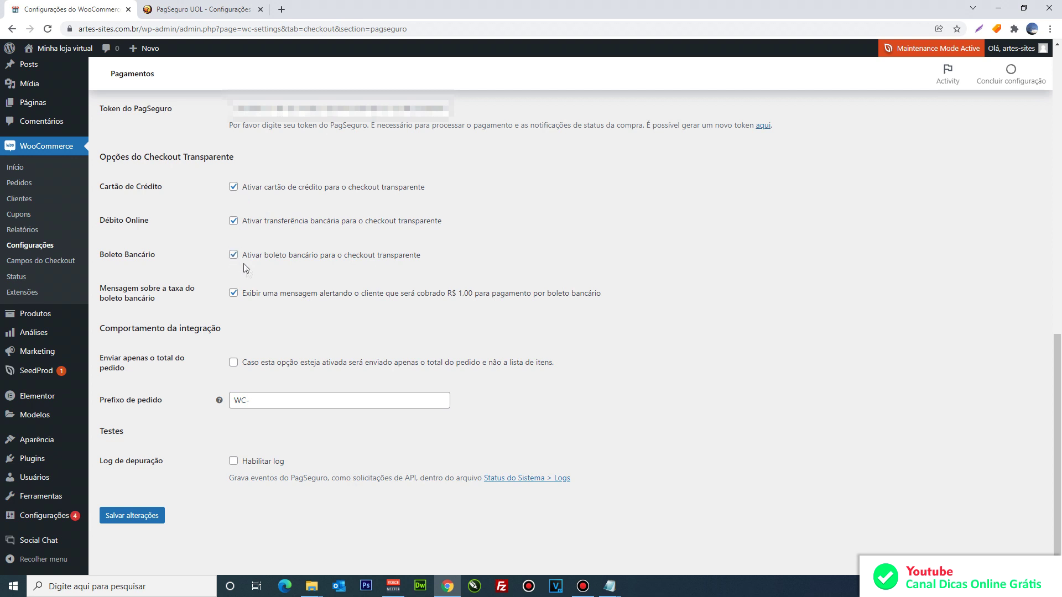
{"action": "left_click", "coordinate": [147, 520]}
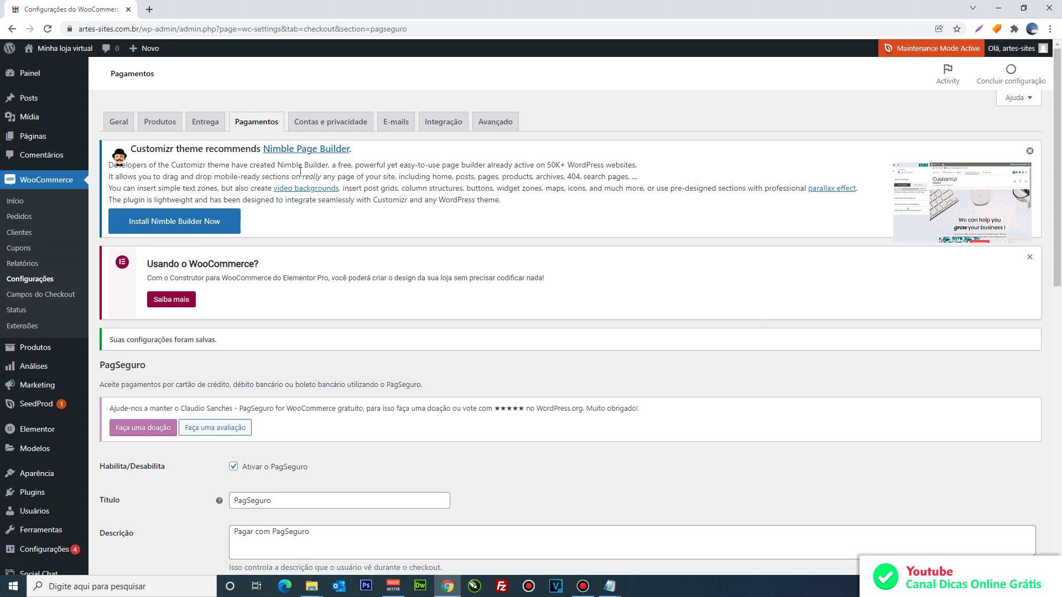
Open the settings of the Transferência bancária payment method and enable bank transfer
{"action": "left_click", "coordinate": [263, 126]}
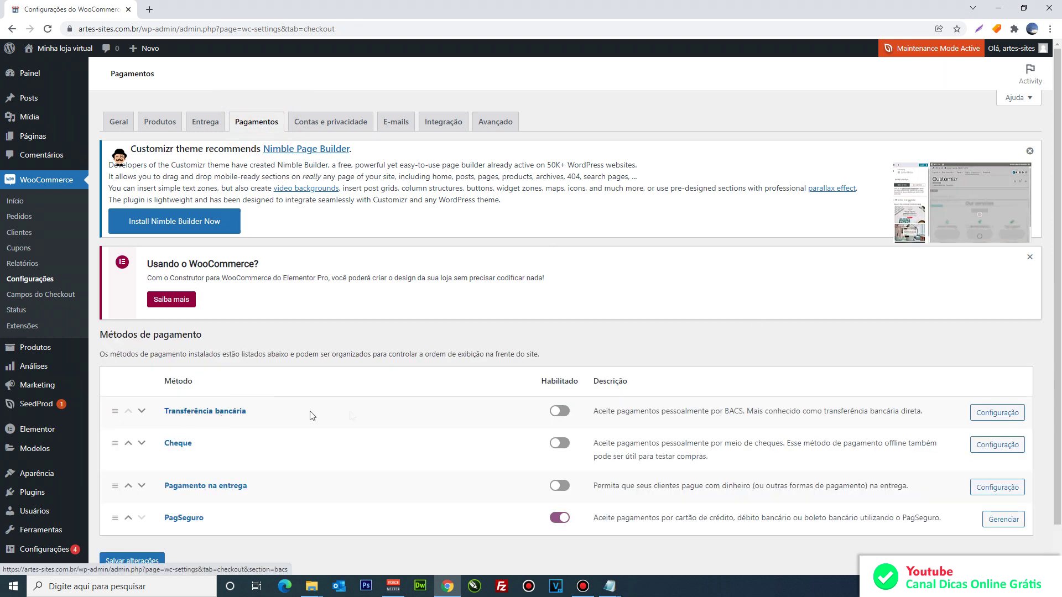
{"action": "left_click", "coordinate": [994, 415]}
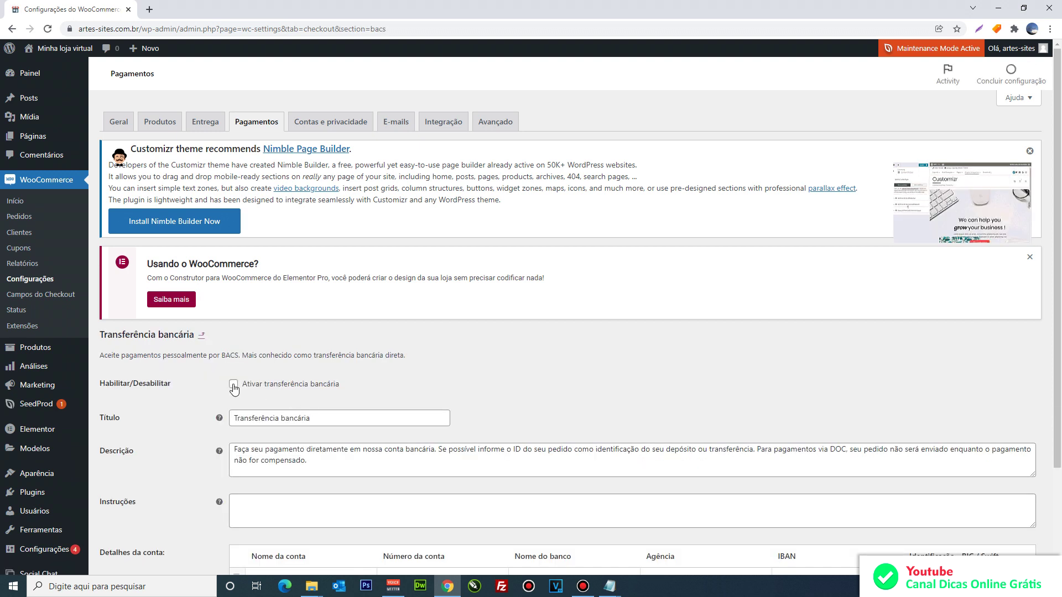
{"action": "left_click", "coordinate": [233, 387]}
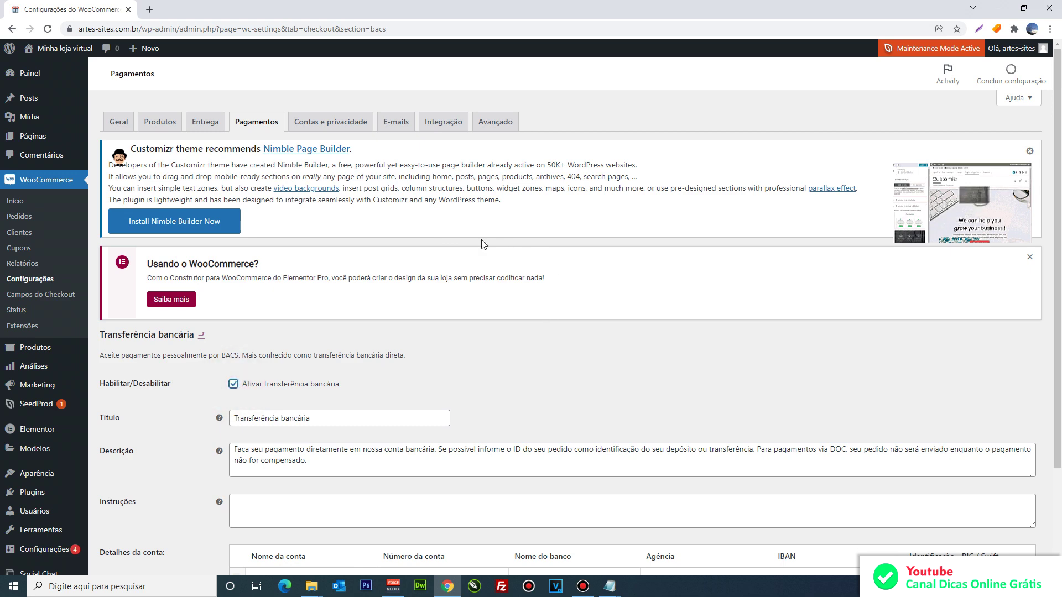
Set the bank transfer title to "Transferência bancária ou PIX."
{"action": "scroll", "coordinate": [483, 244], "scroll_direction": "down", "scroll_amount": 1}
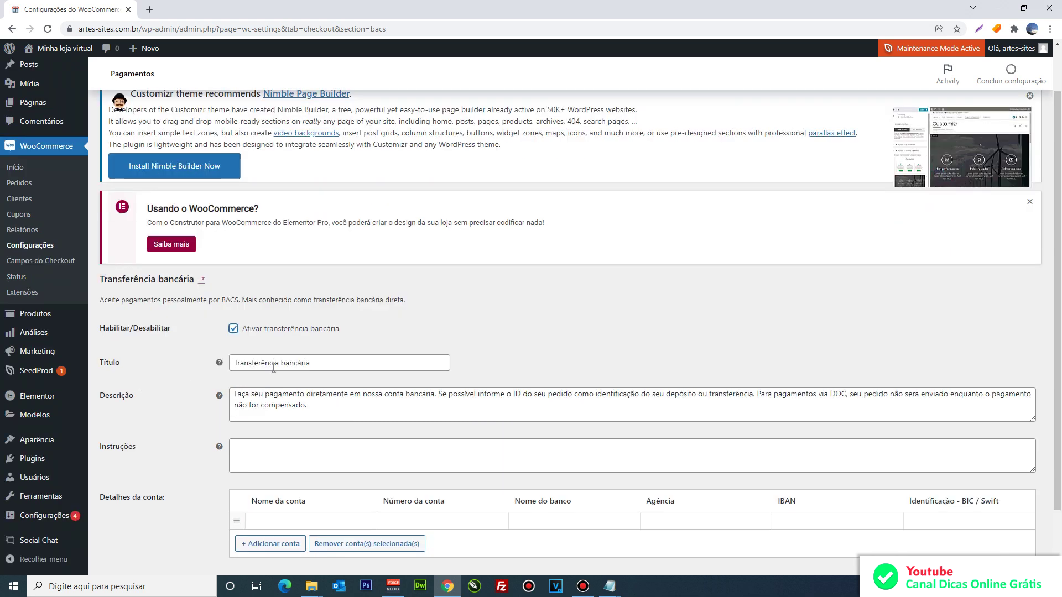
{"action": "left_click", "coordinate": [340, 364]}
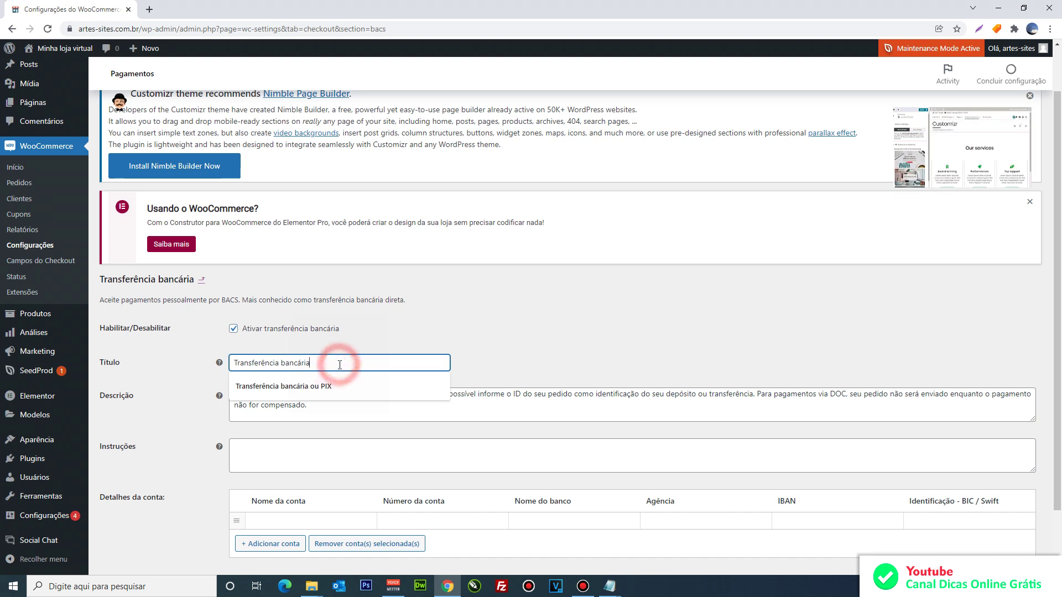
{"action": "left_click", "coordinate": [327, 386]}
{"action": "type", "text": "."}
Shorten the bank transfer description to "Faça seu pagamento diretamente em nossa conta bancária ou PIX."
{"action": "left_click_drag", "start_coordinate": [435, 411], "coordinate": [435, 395]}
{"action": "key", "text": "BackSpace"}
{"action": "type", "text": "o"}
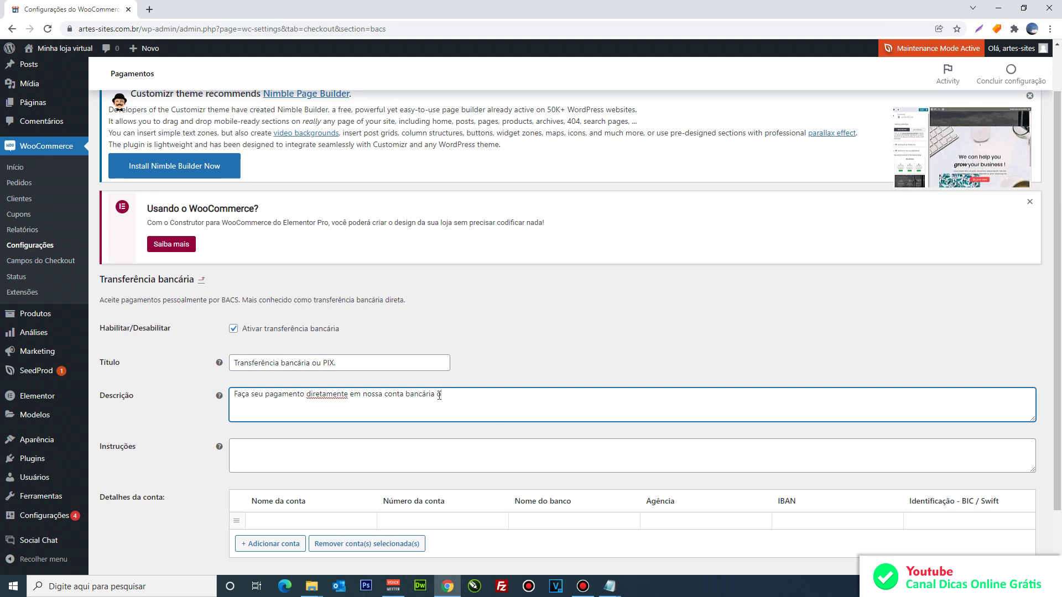
{"action": "type", "text": "u P"}
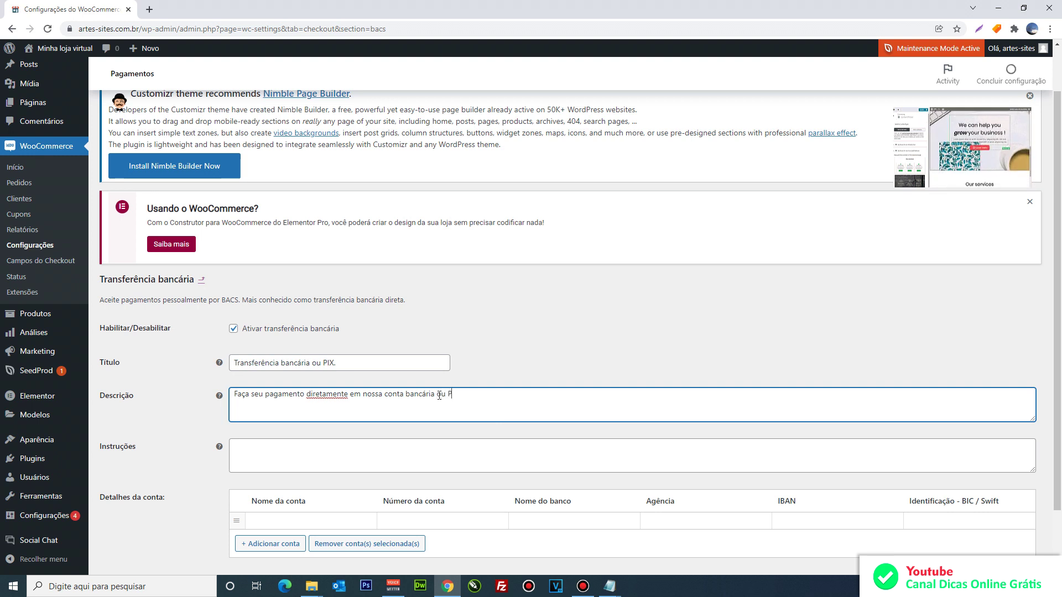
{"action": "type", "text": "IX."}
{"action": "left_click", "coordinate": [687, 339]}
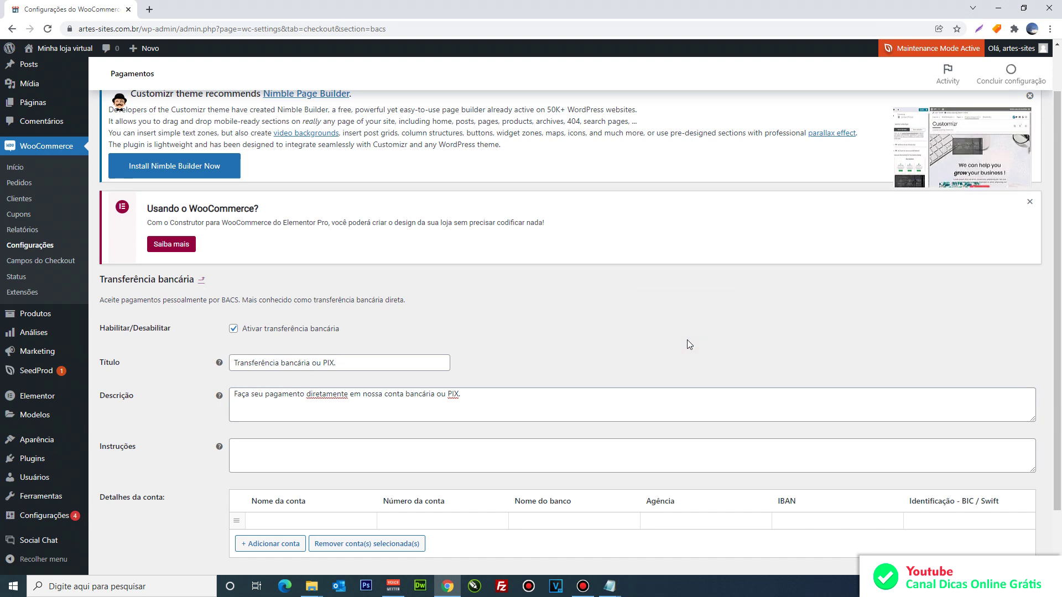
Fill in the first account row with the holder's name followed by " - Pix Celular" and the mobile phone number as account number
{"action": "scroll", "coordinate": [841, 198], "scroll_direction": "down", "scroll_amount": 1}
{"action": "left_click", "coordinate": [754, 220]}
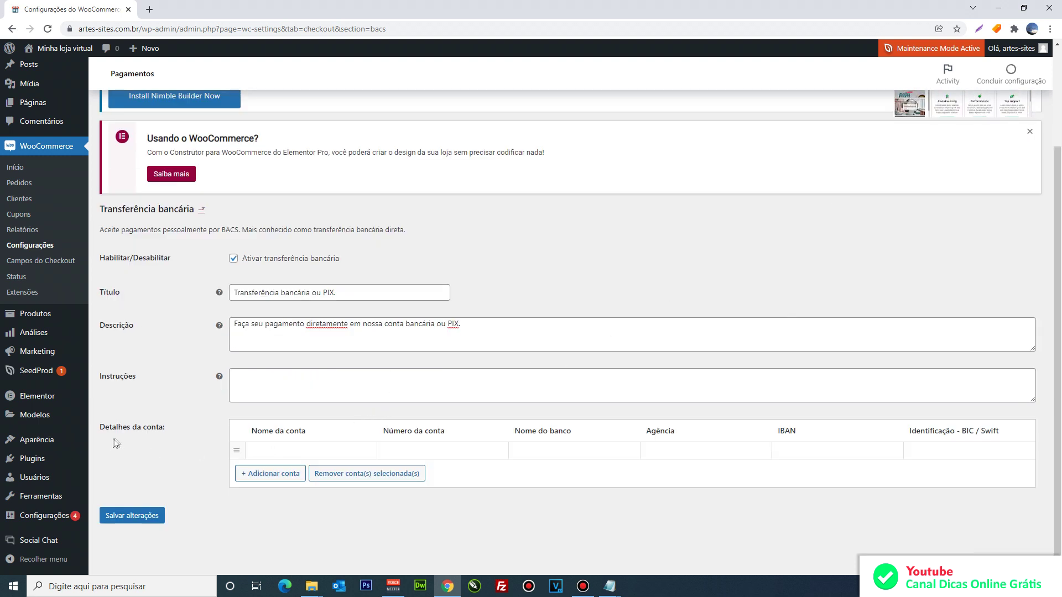
{"action": "left_click", "coordinate": [292, 450]}
{"action": "type", "text": "José"}
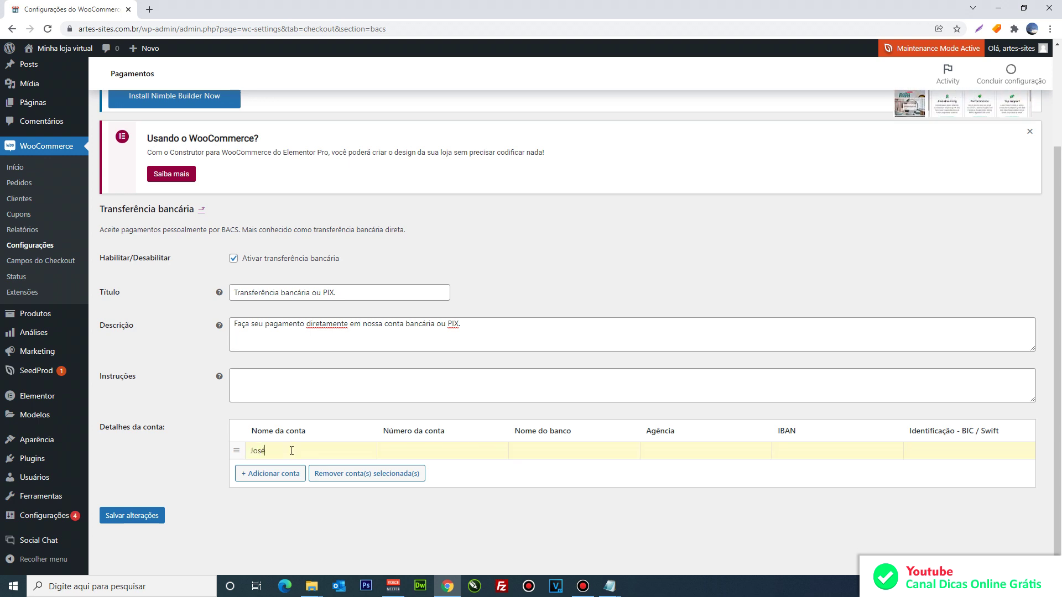
{"action": "type", "text": " - Pix Celular"}
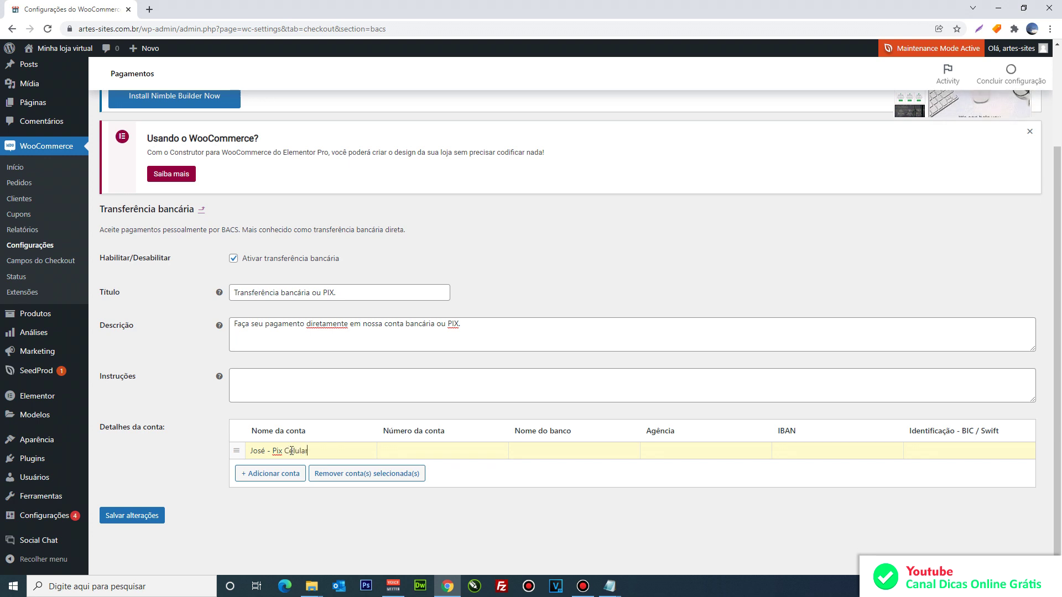
{"action": "left_click", "coordinate": [404, 450]}
{"action": "key", "text": "ctrl+v"}
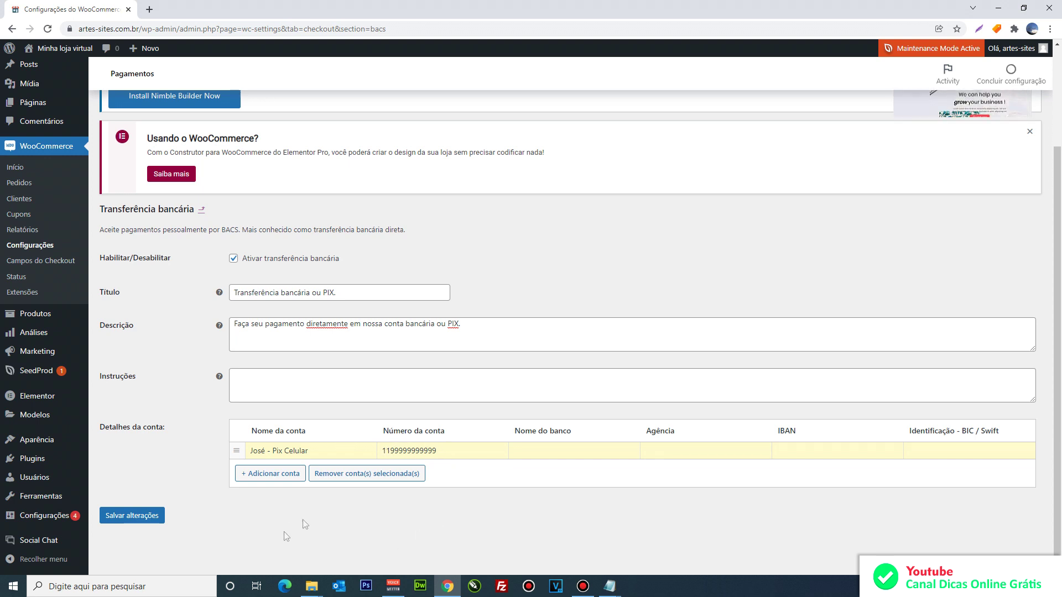
Add a second account with the Caixa Econômica Op 13 bank name, agency 0001, the account number and the holder's full name, and save the changes
{"action": "left_click", "coordinate": [280, 475]}
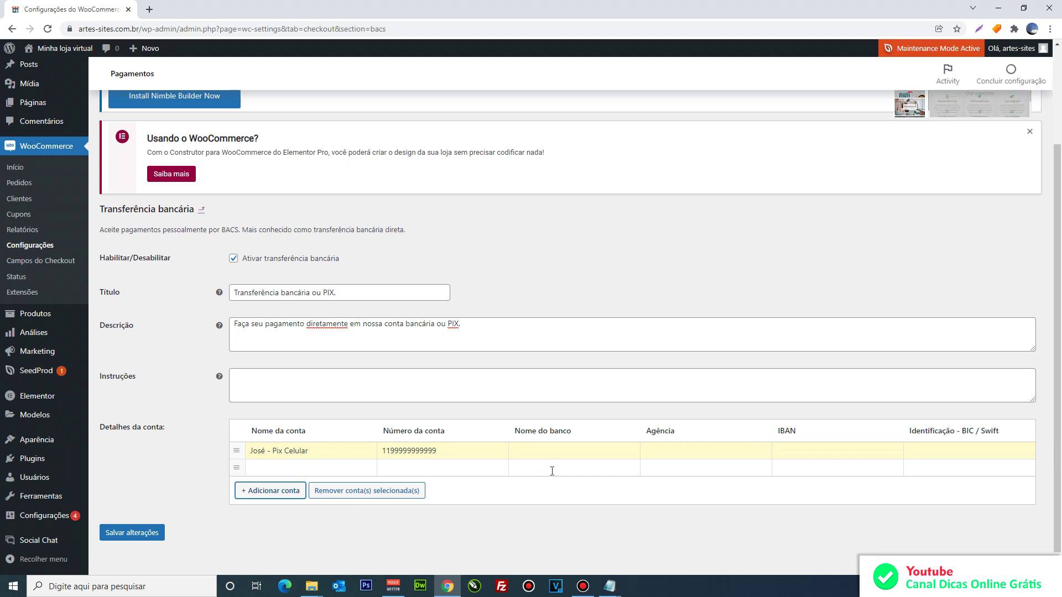
{"action": "left_click", "coordinate": [552, 471]}
{"action": "key", "text": "ctrl+v"}
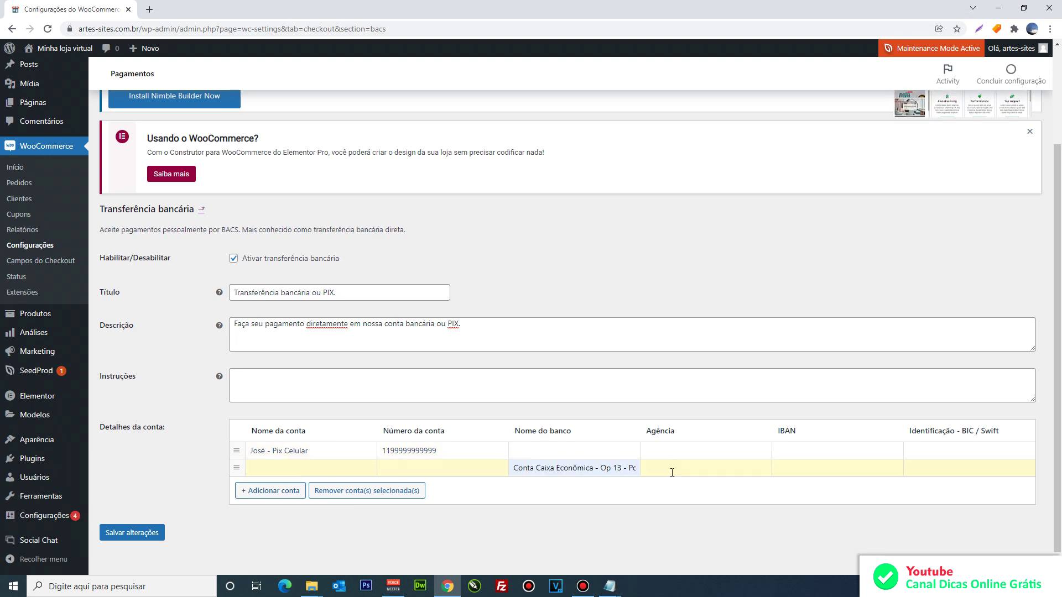
{"action": "left_click", "coordinate": [672, 471]}
{"action": "type", "text": "0001"}
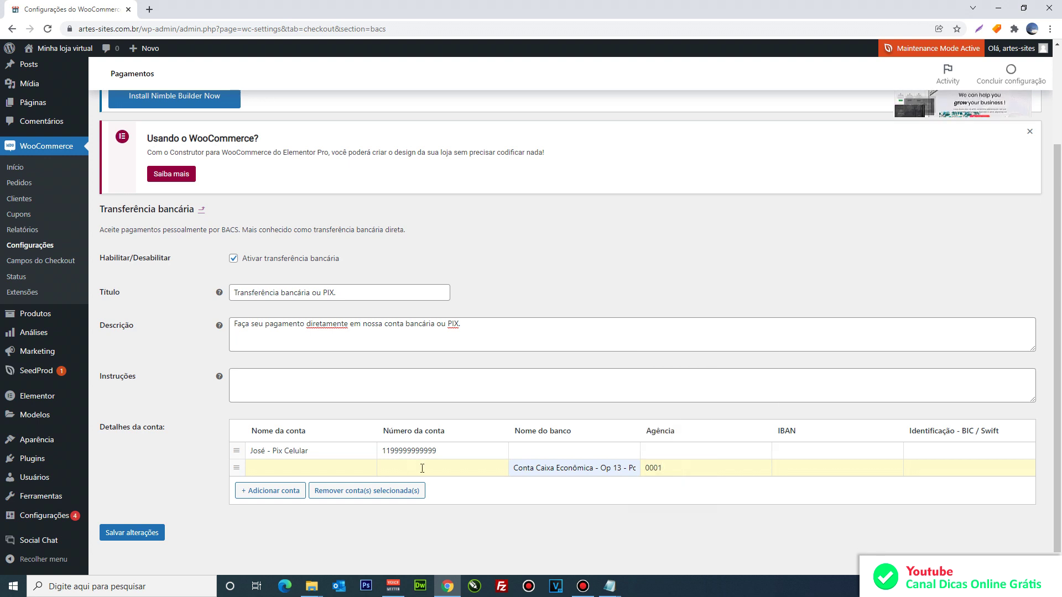
{"action": "left_click", "coordinate": [436, 468]}
{"action": "type", "text": "2222-2"}
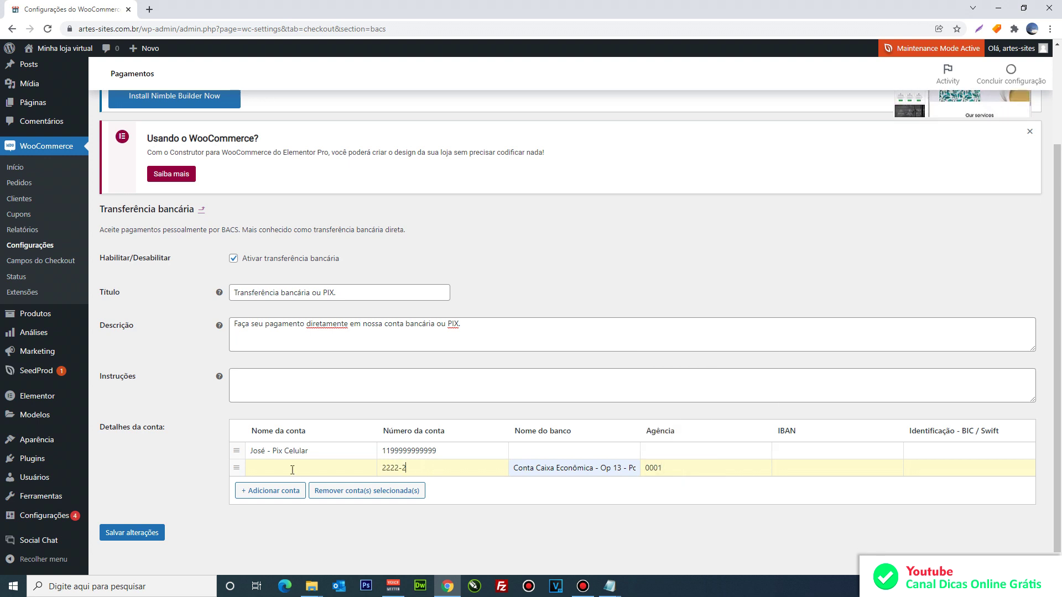
{"action": "left_click", "coordinate": [297, 470]}
{"action": "type", "text": "José da Silva"}
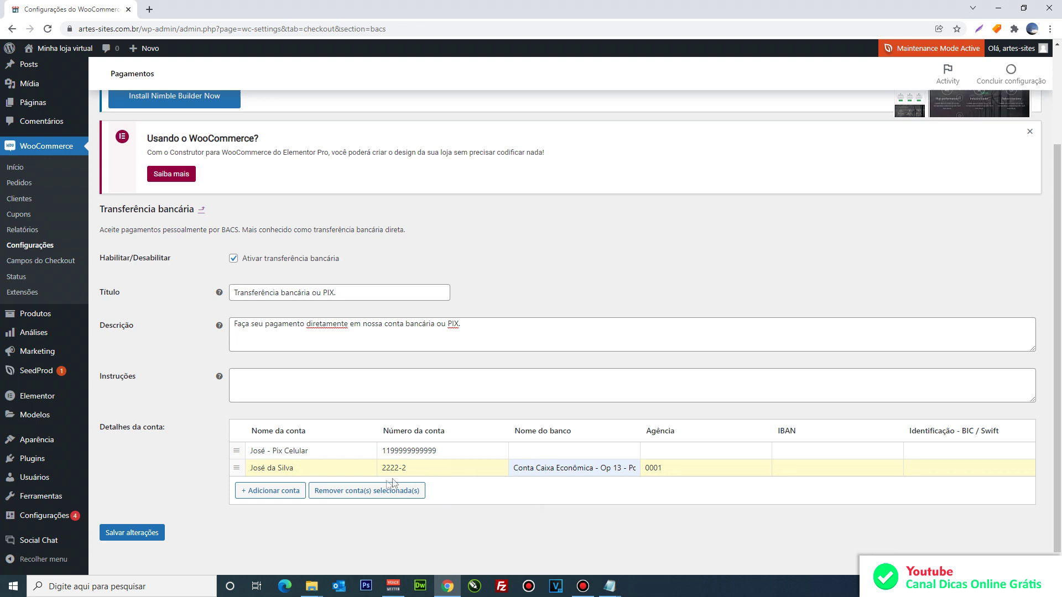
{"action": "left_click", "coordinate": [133, 536]}
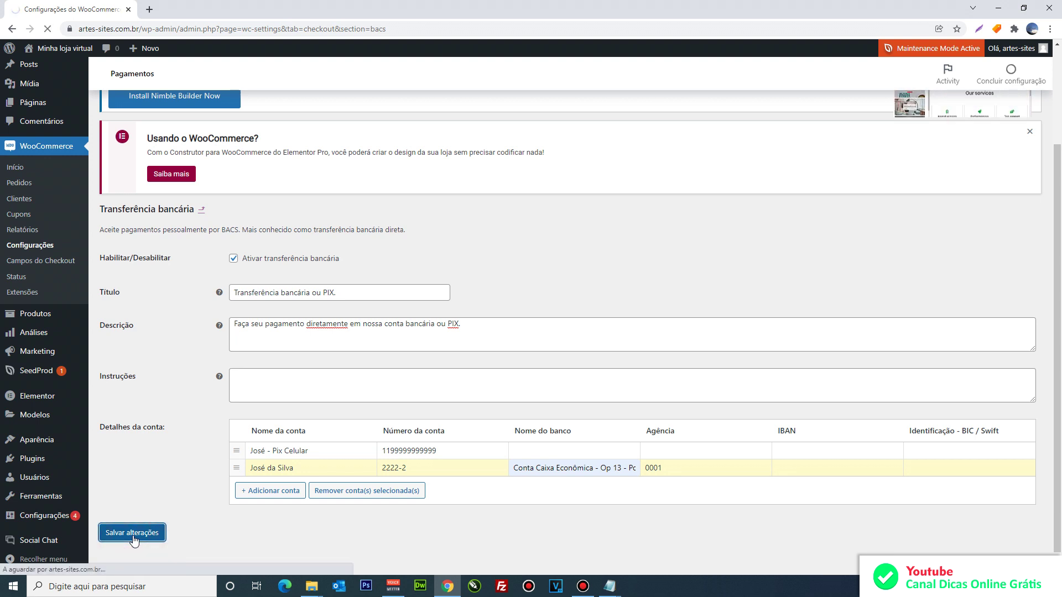